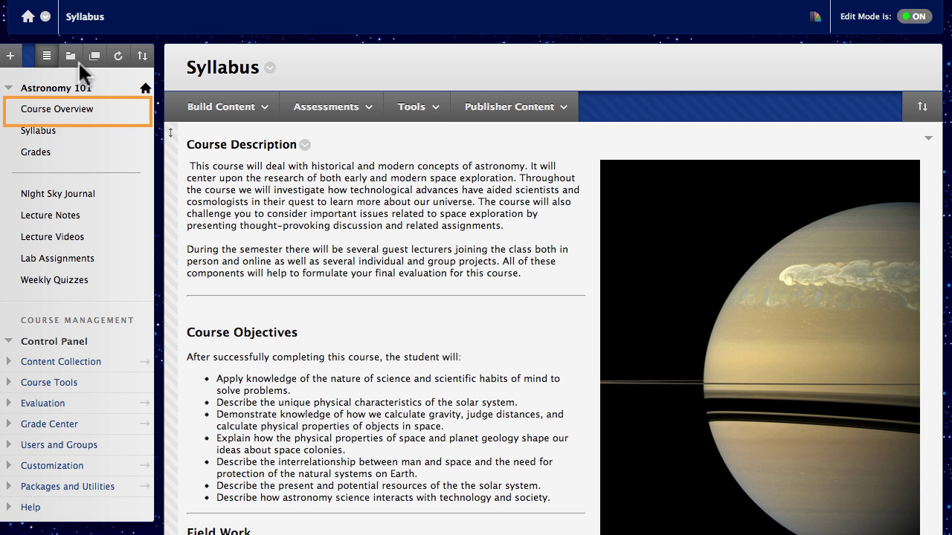
# Create a new content item on the Course Overview page and name it "Visual Glossary"
pyautogui.click(85, 110)
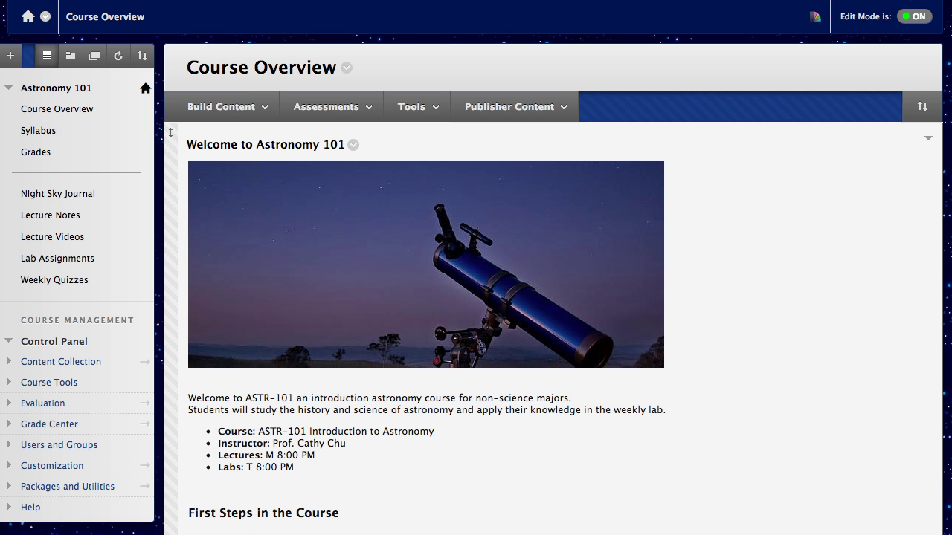
pyautogui.click(251, 112)
pyautogui.click(234, 166)
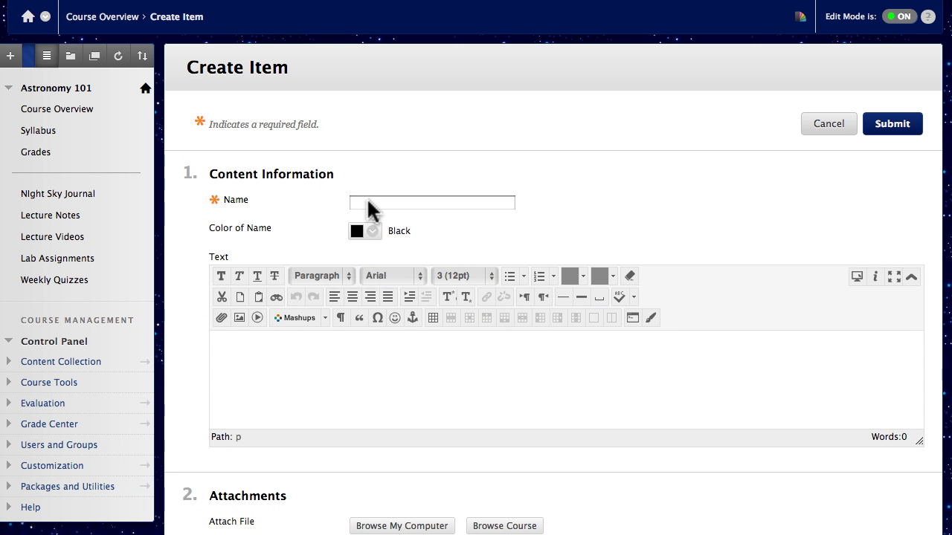
pyautogui.write('Visual Glossary')
# Collapse the text editor's toolbar to one row, expand it to full again, and enlarge the editing area downward
pyautogui.click(916, 277)
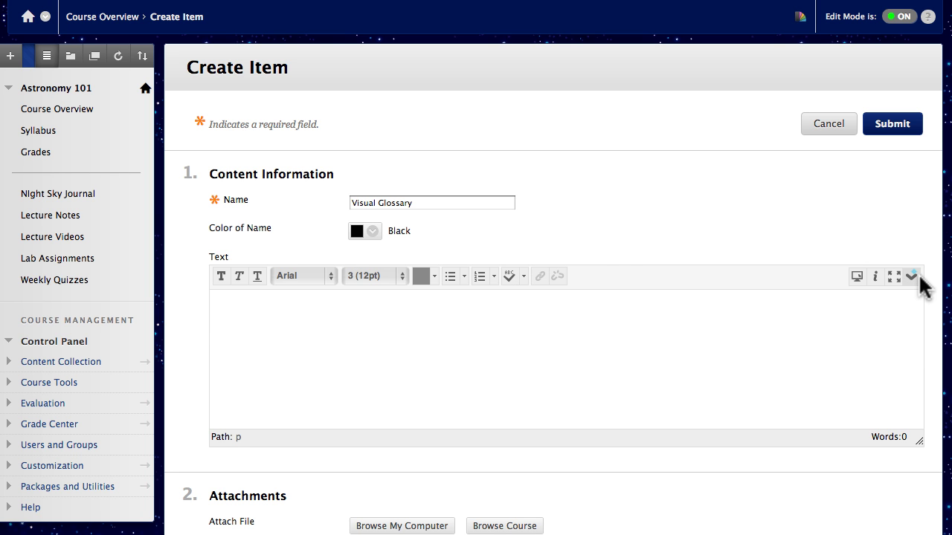
pyautogui.click(913, 277)
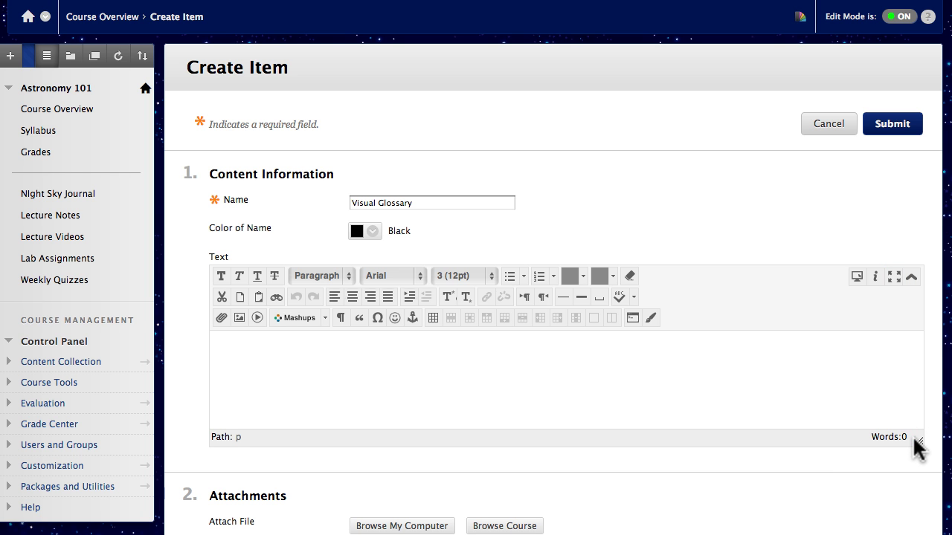
pyautogui.moveTo(918, 446); pyautogui.dragTo(919, 534)
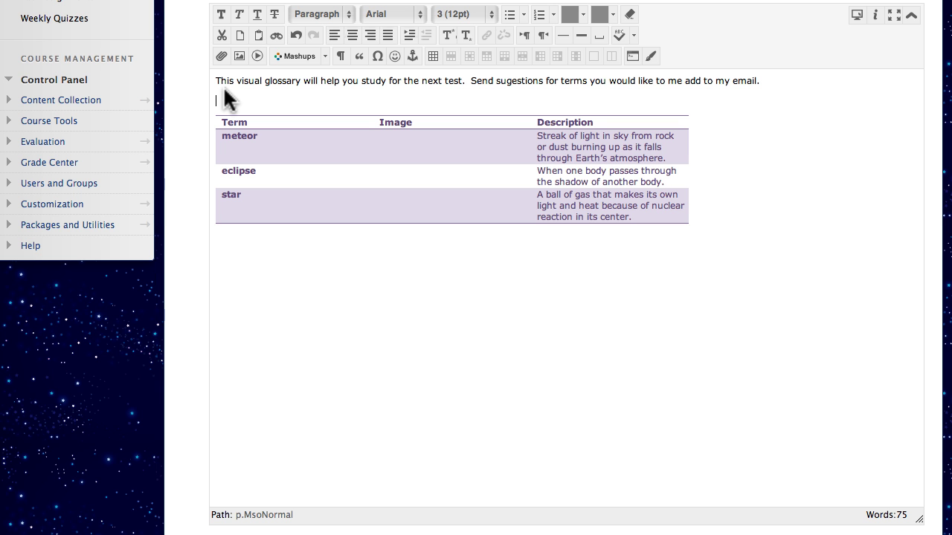
pyautogui.rightClick(267, 74)
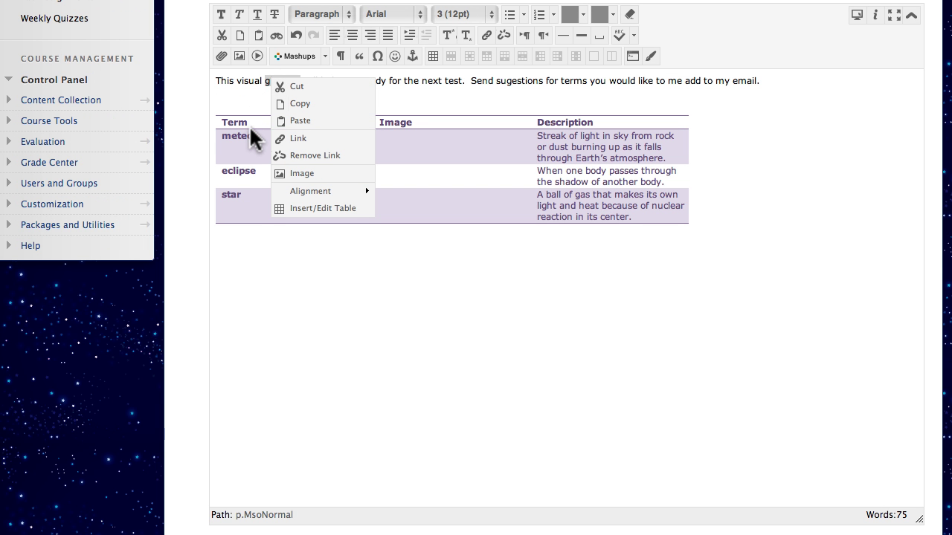
pyautogui.rightClick(251, 132)
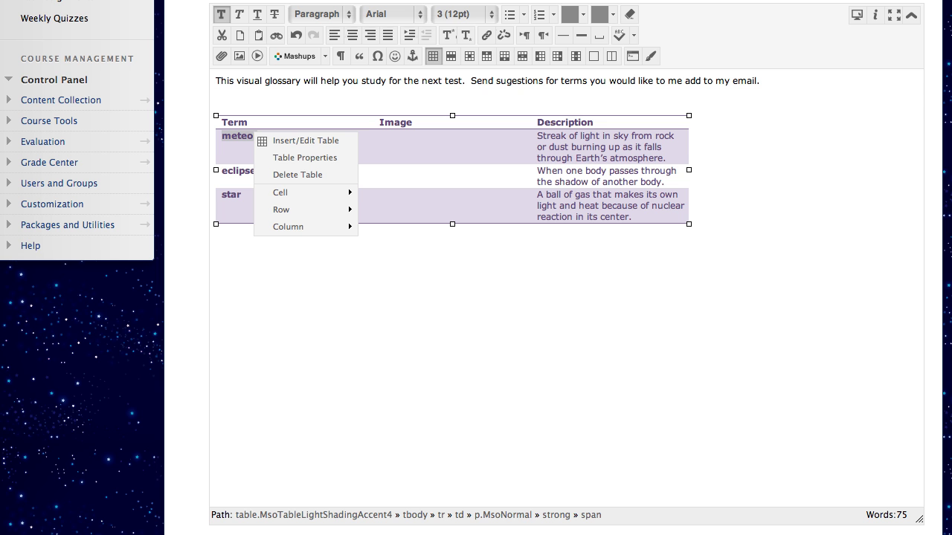
pyautogui.click(255, 130)
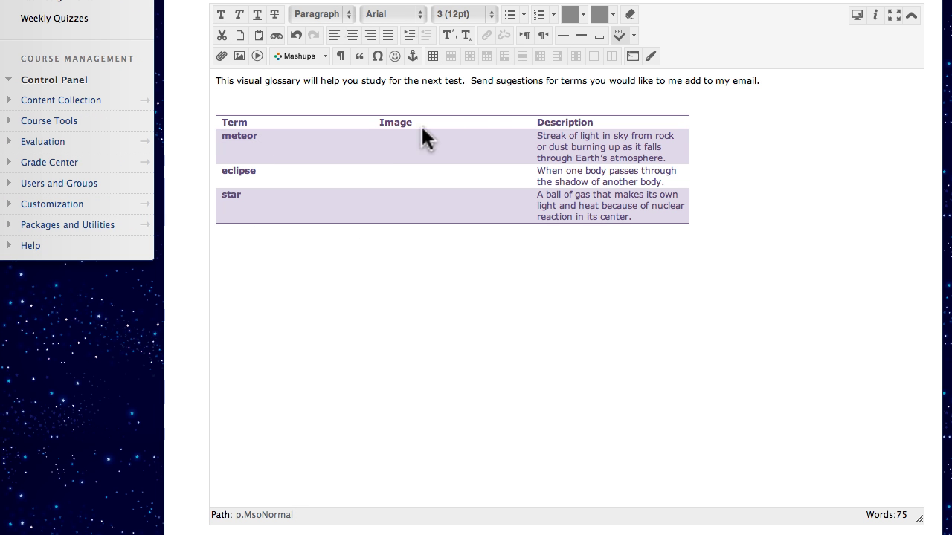
# Run the spell check on the text and correct "sugestions" to "suggestions"
pyautogui.click(626, 35)
pyautogui.click(530, 80)
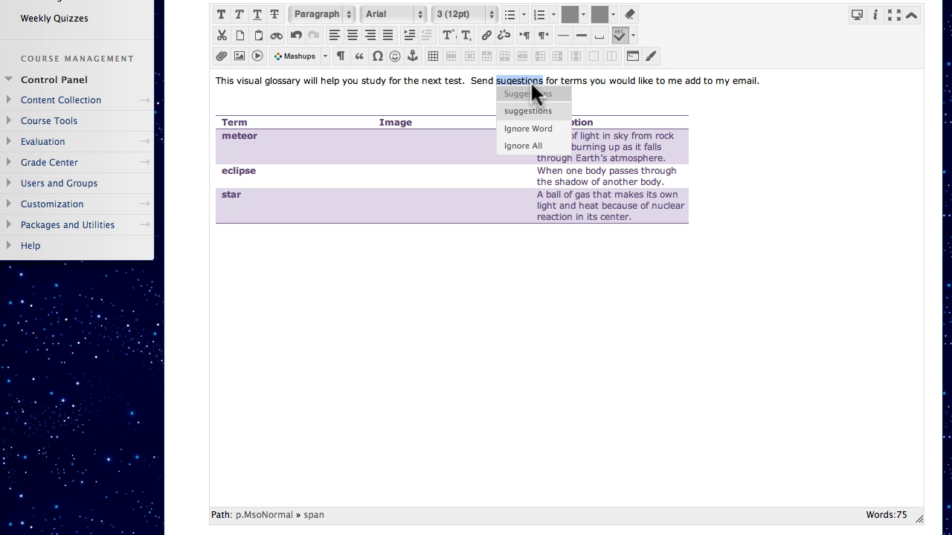
pyautogui.click(537, 111)
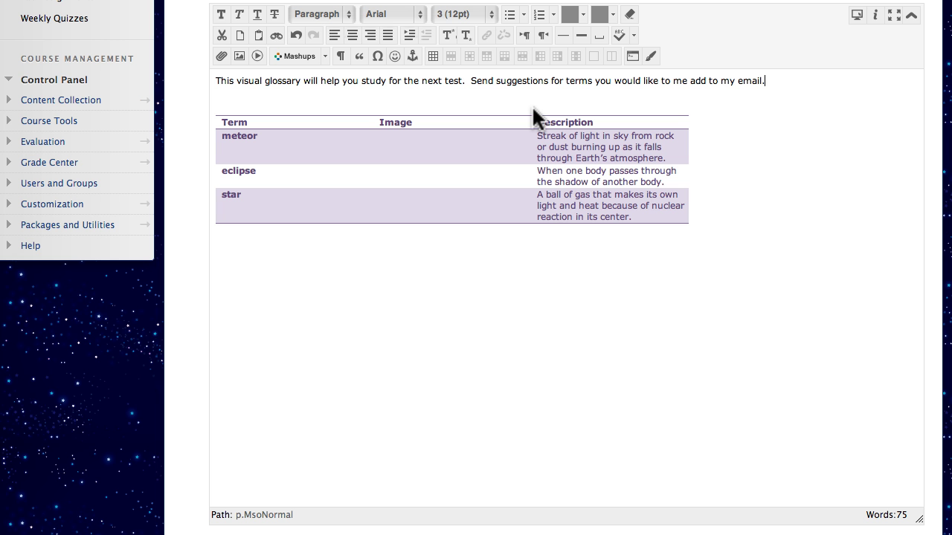
# Insert meteor.jpg from the computer into the Image column of the meteor row with the image description "meteor"
pyautogui.click(374, 132)
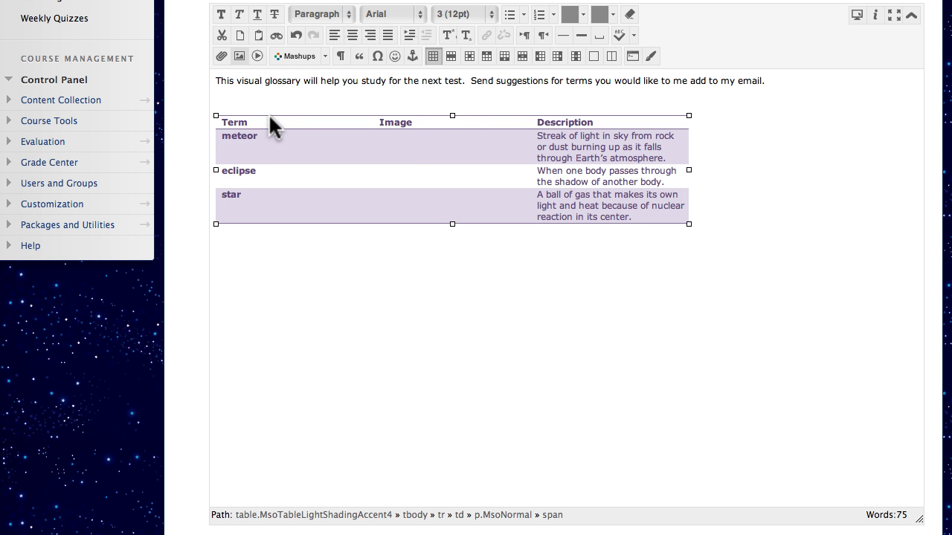
pyautogui.click(239, 56)
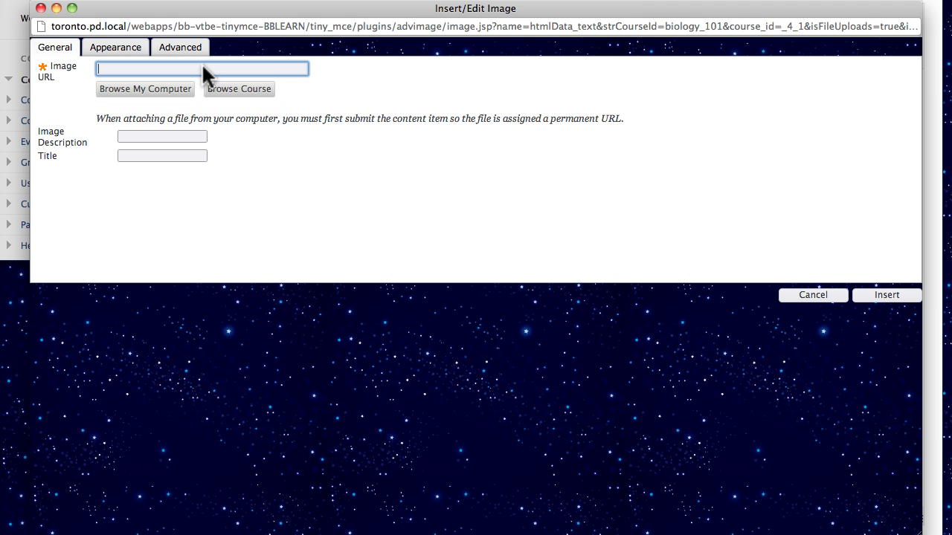
pyautogui.click(187, 89)
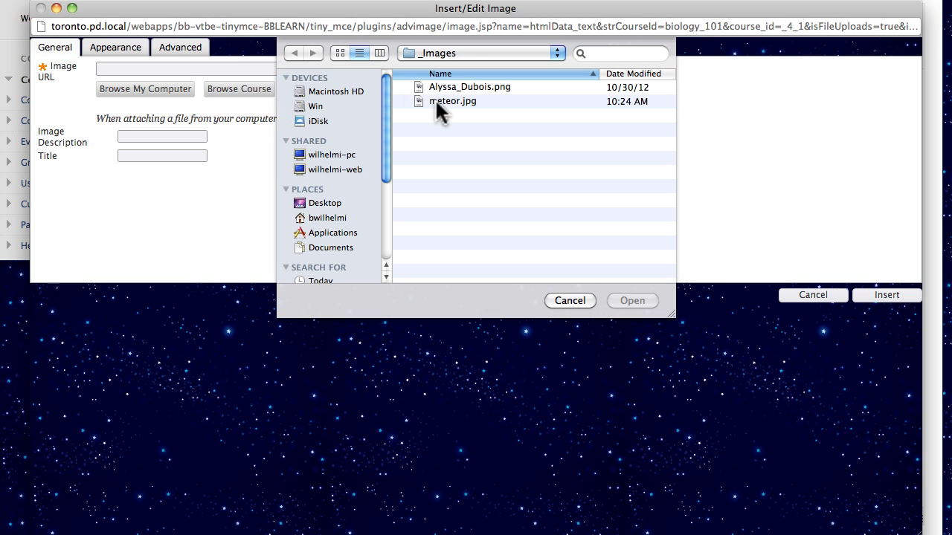
pyautogui.click(436, 99)
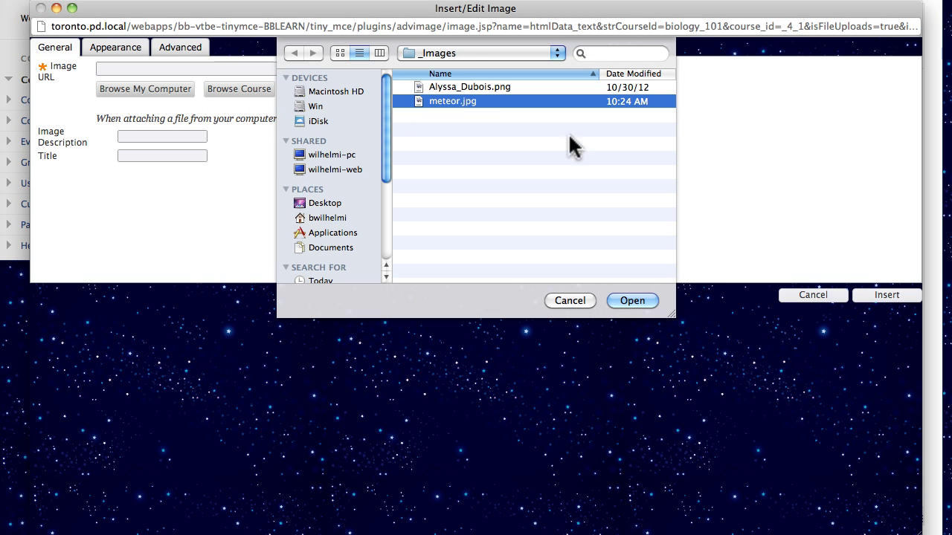
pyautogui.click(632, 300)
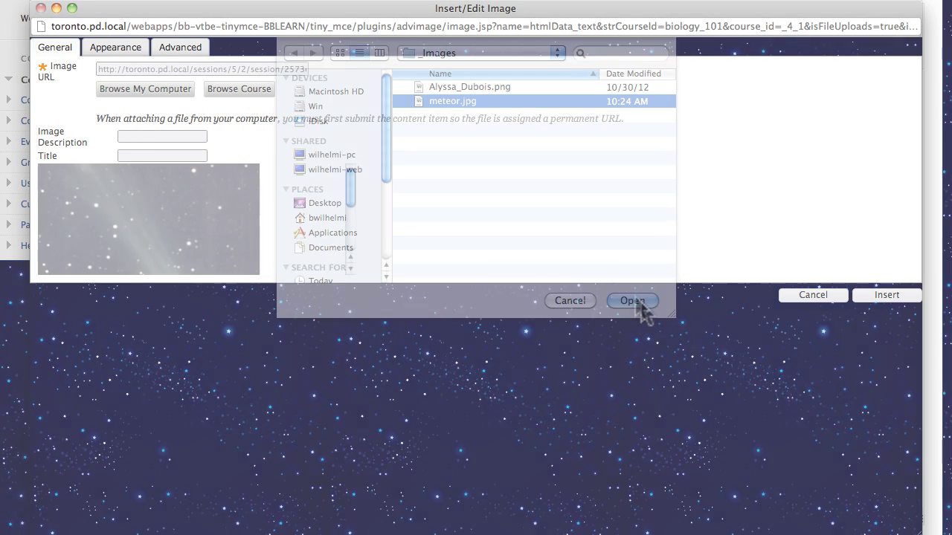
pyautogui.click(177, 137)
pyautogui.write('meteor')
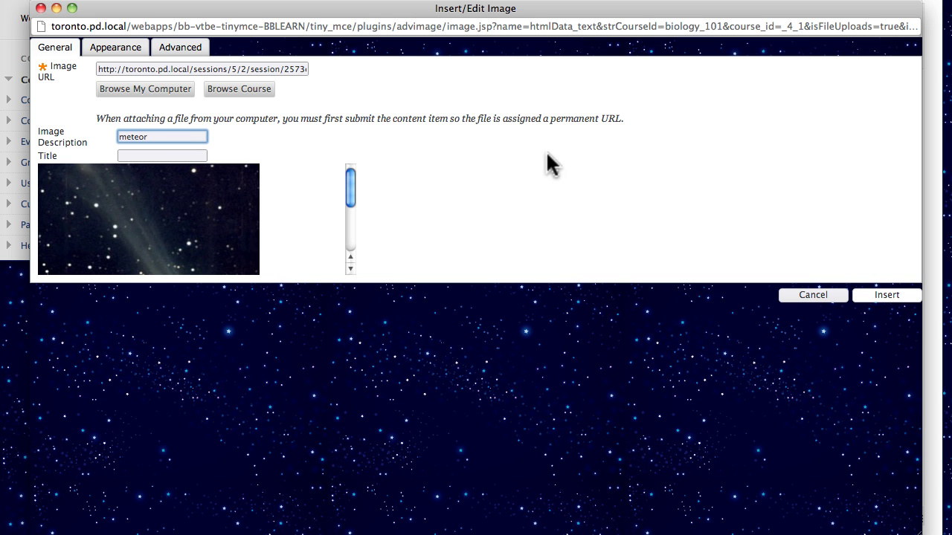
pyautogui.click(866, 295)
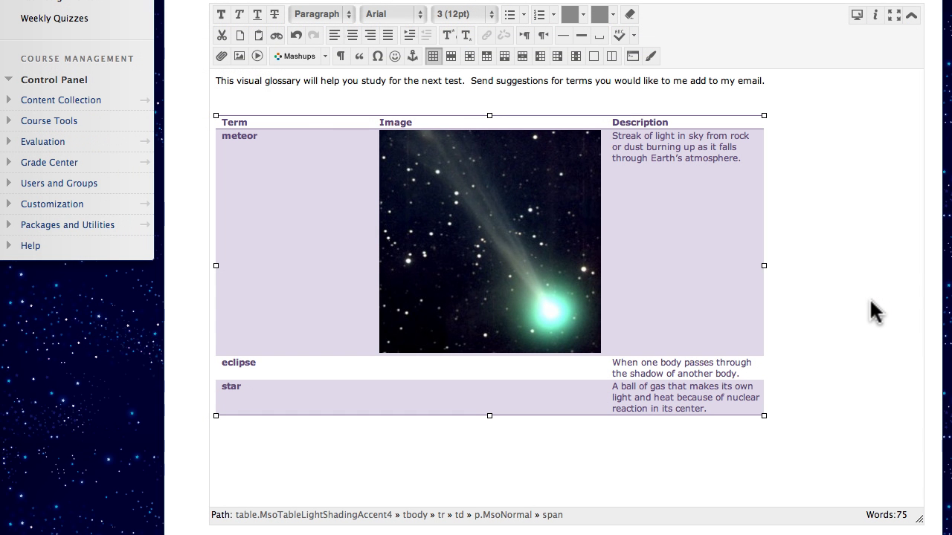
# Shrink the meteor image in the table to about half its size and check its context options
pyautogui.click(465, 283)
pyautogui.moveTo(600, 353); pyautogui.dragTo(484, 236)
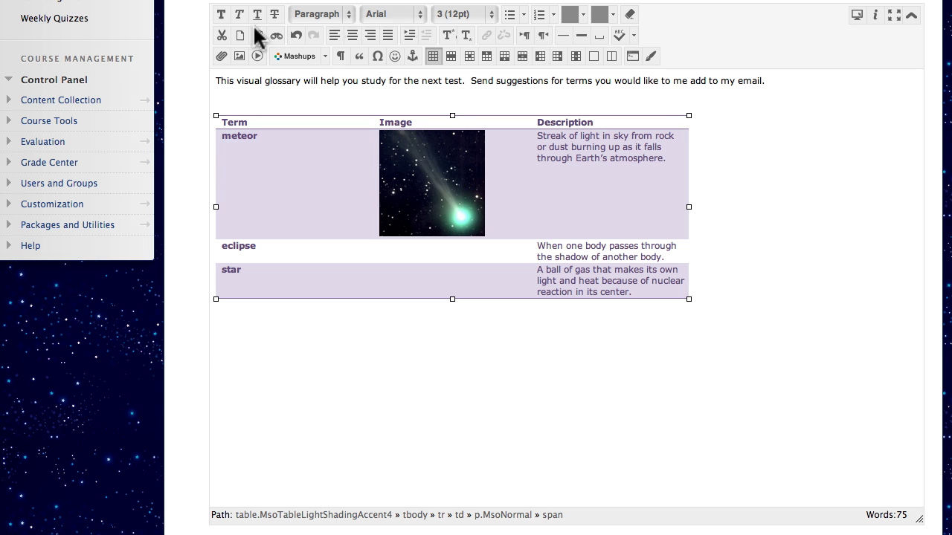
pyautogui.rightClick(438, 197)
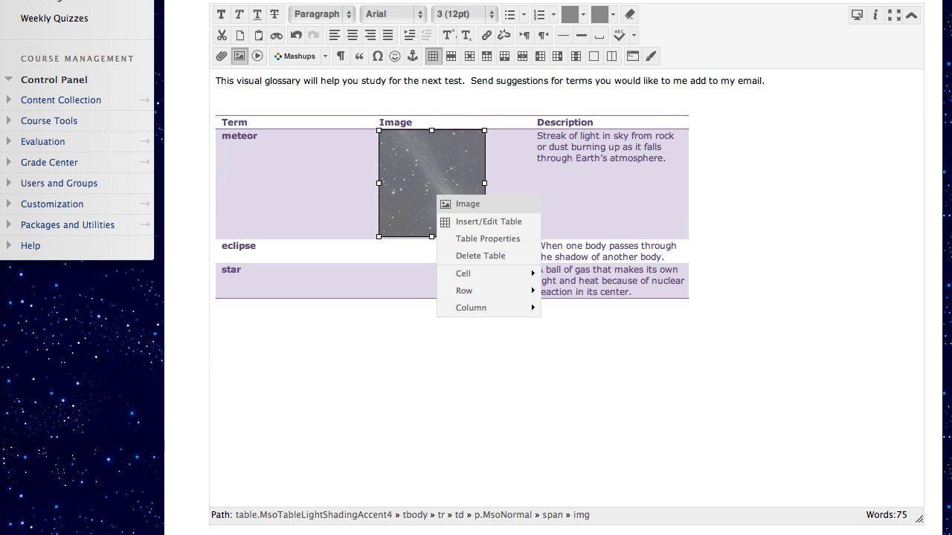
pyautogui.click(440, 206)
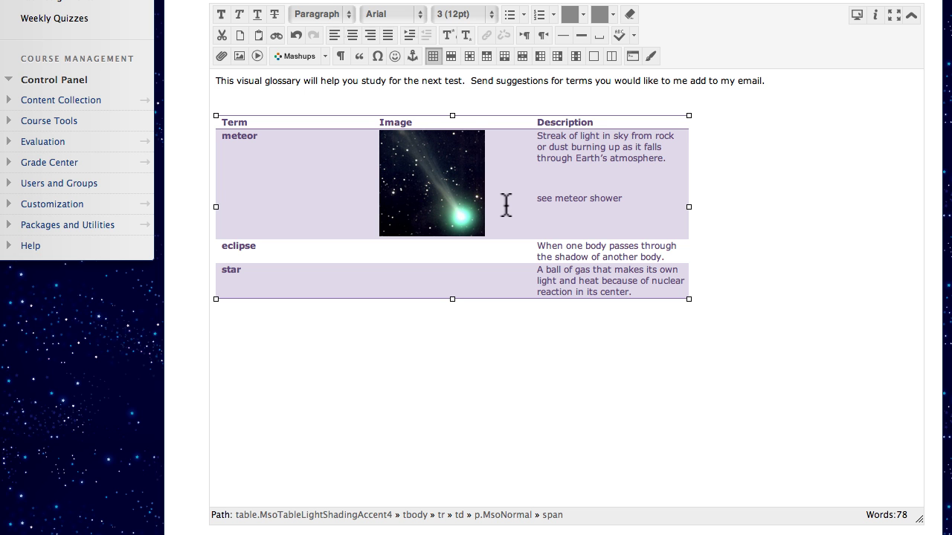
# Link the words "meteor shower" to the copied science.nasa.gov address with the target Open in New Window (_blank)
pyautogui.moveTo(554, 199); pyautogui.dragTo(622, 201)
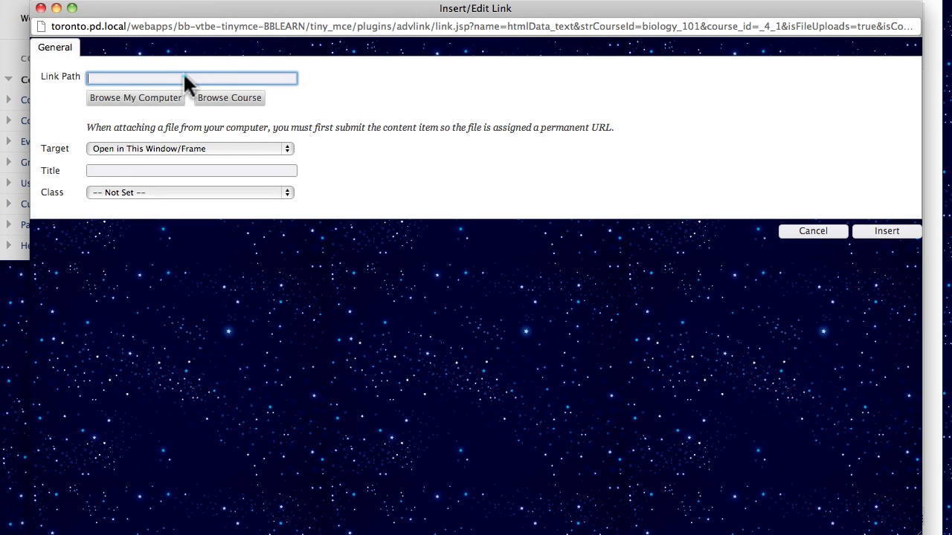
pyautogui.press('super+v')
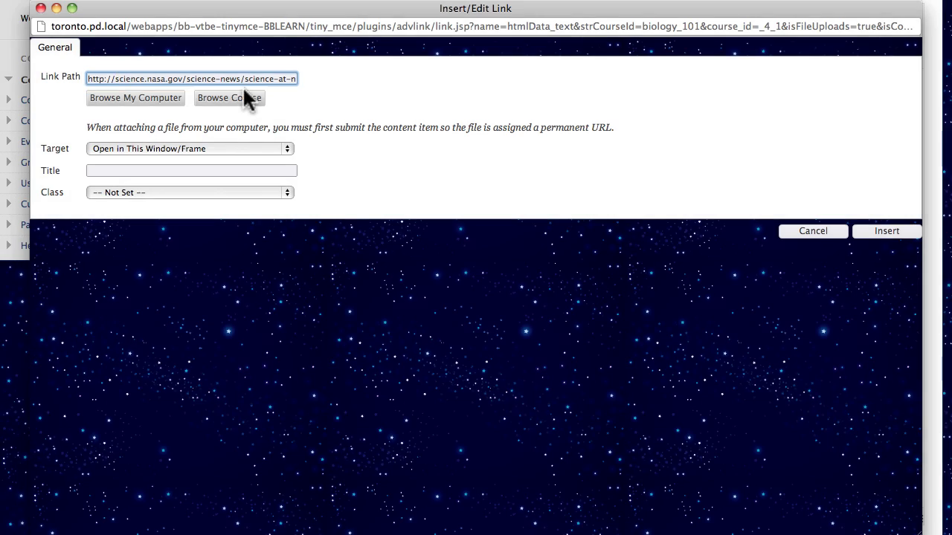
pyautogui.click(287, 149)
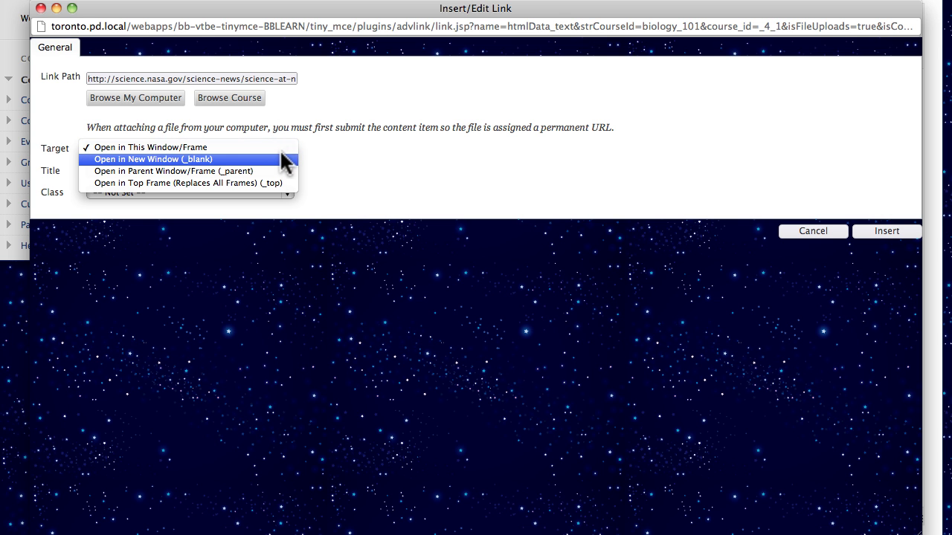
pyautogui.click(285, 164)
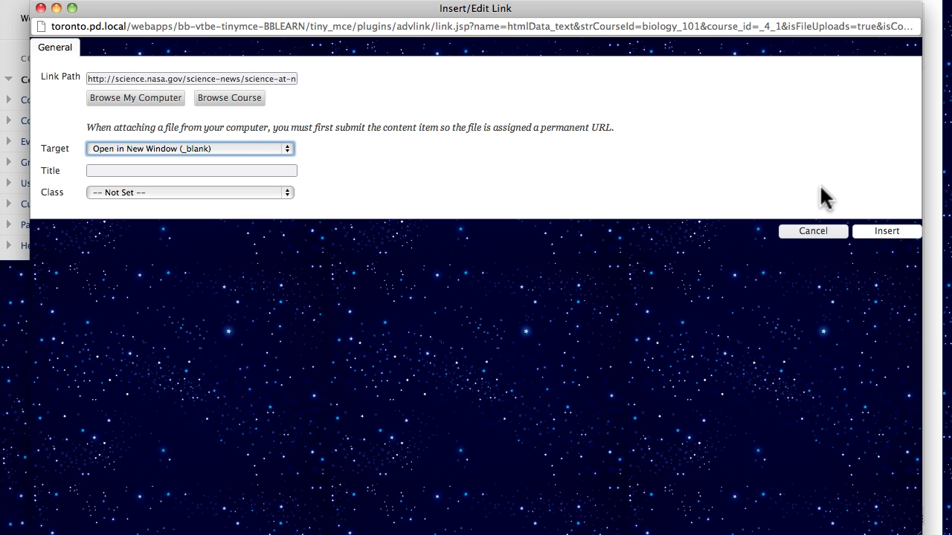
pyautogui.click(886, 231)
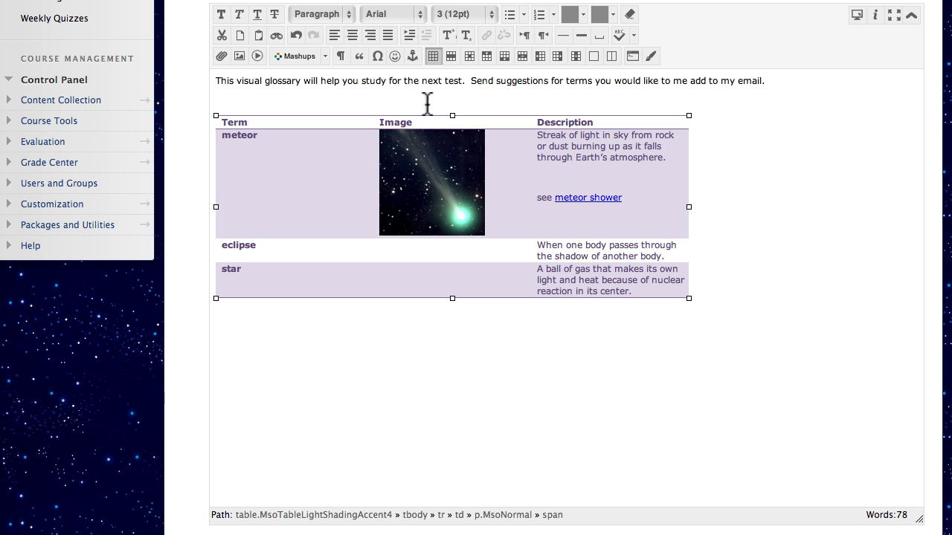
# Bold "next test" and turn the two introductory sentences above the table into a bulleted list
pyautogui.moveTo(422, 82); pyautogui.dragTo(463, 82)
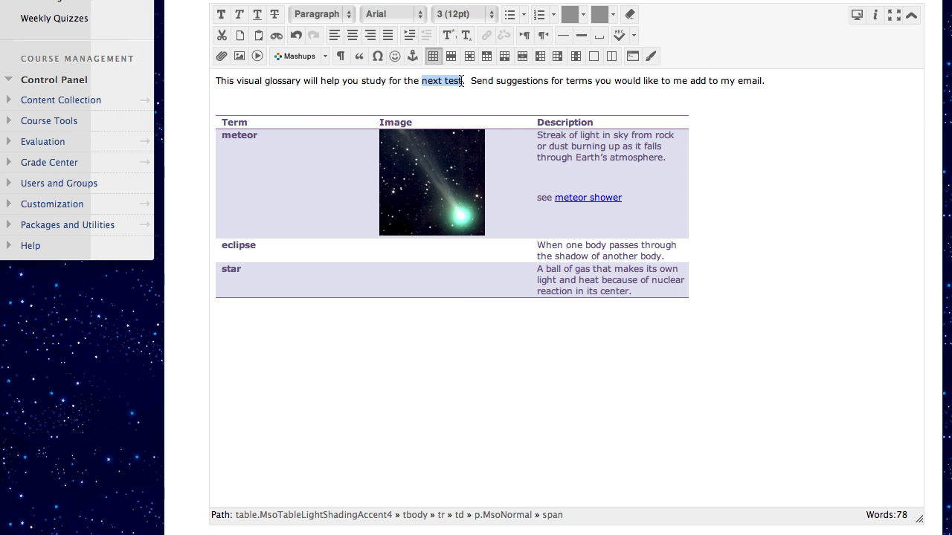
pyautogui.click(223, 16)
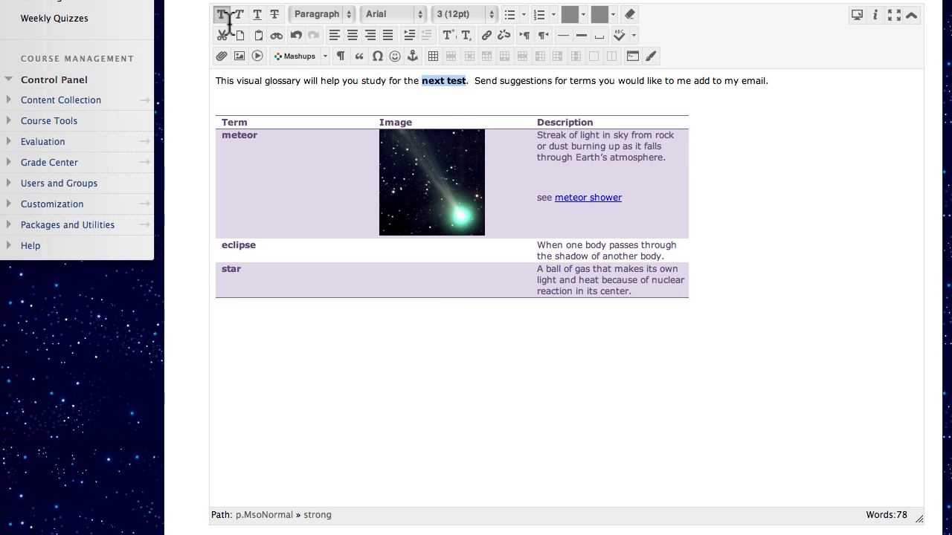
pyautogui.click(478, 85)
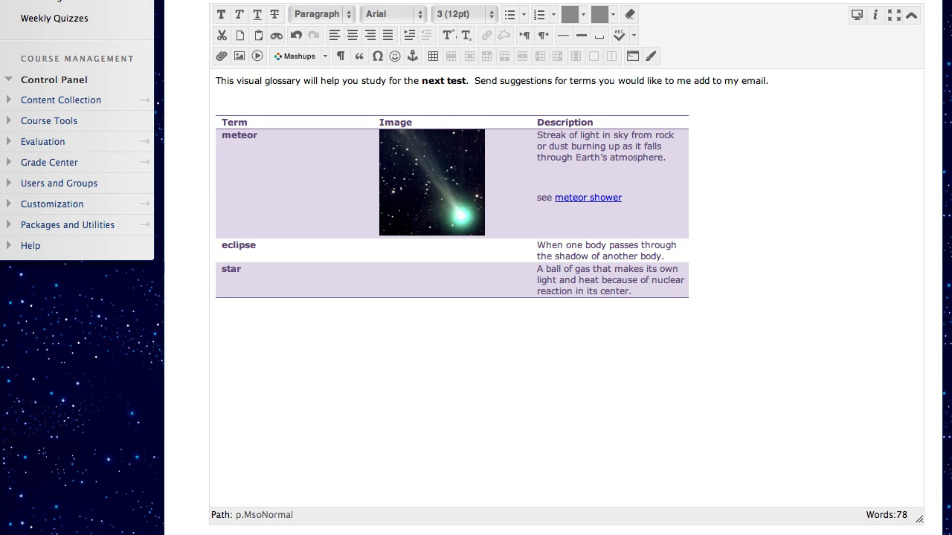
pyautogui.press('Return')
pyautogui.moveTo(216, 77); pyautogui.dragTo(480, 91)
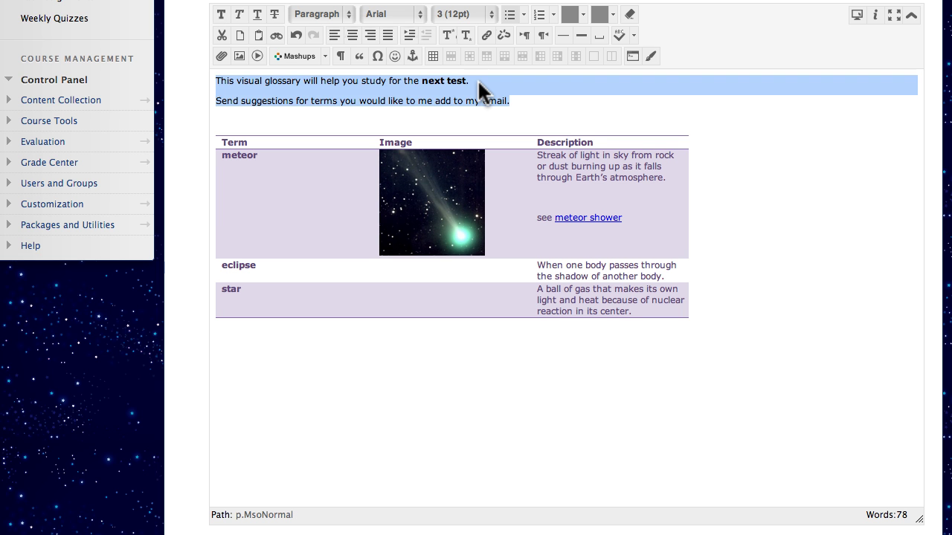
pyautogui.click(509, 15)
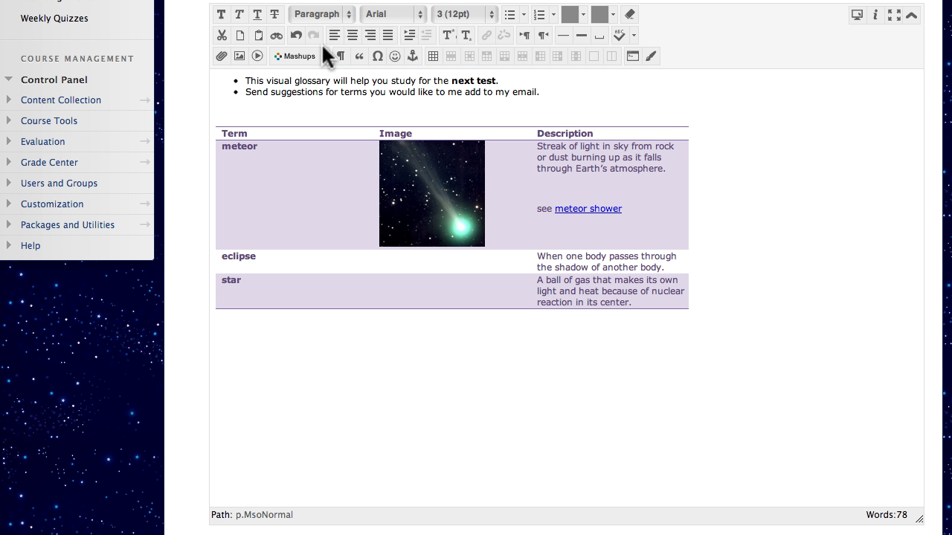
# Check the available Mashups options and submit the Visual Glossary item
pyautogui.click(325, 55)
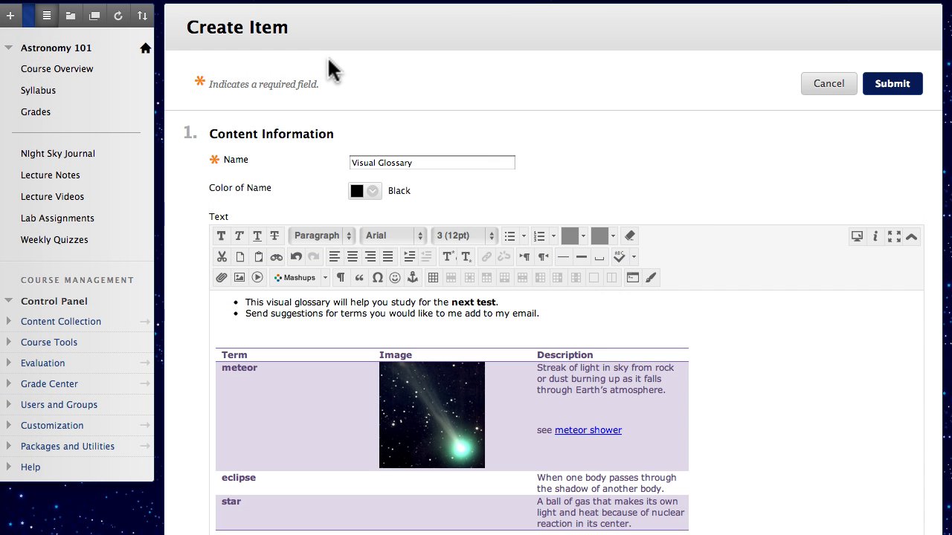
pyautogui.click(892, 84)
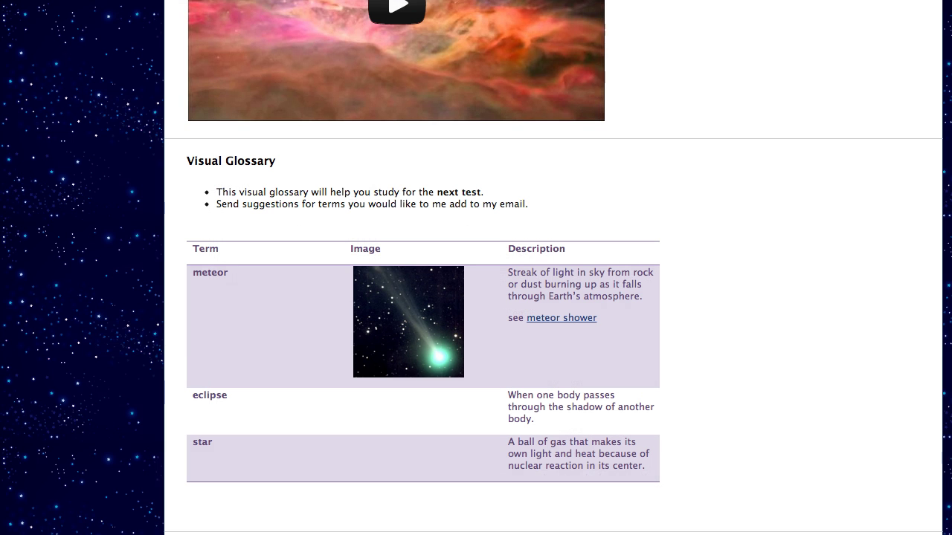